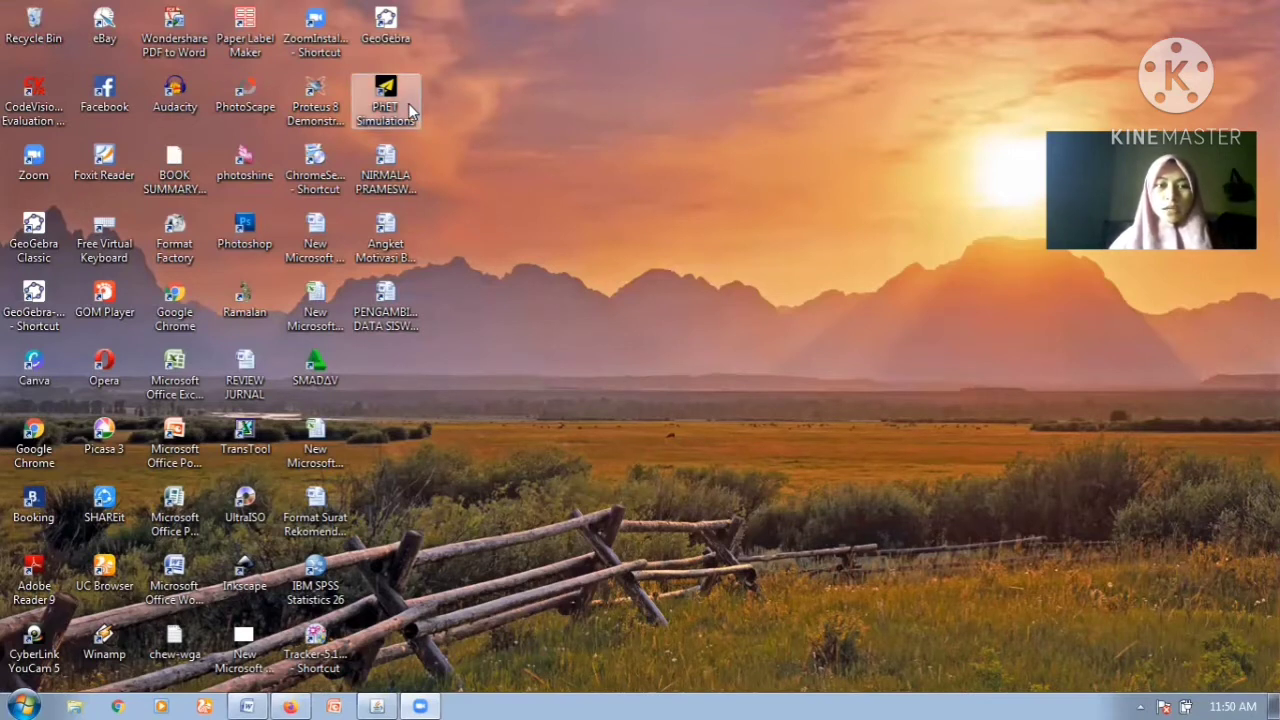
Step: Open the offline PhET Simulations library and show the list of Physics simulations
left_click(408, 103)
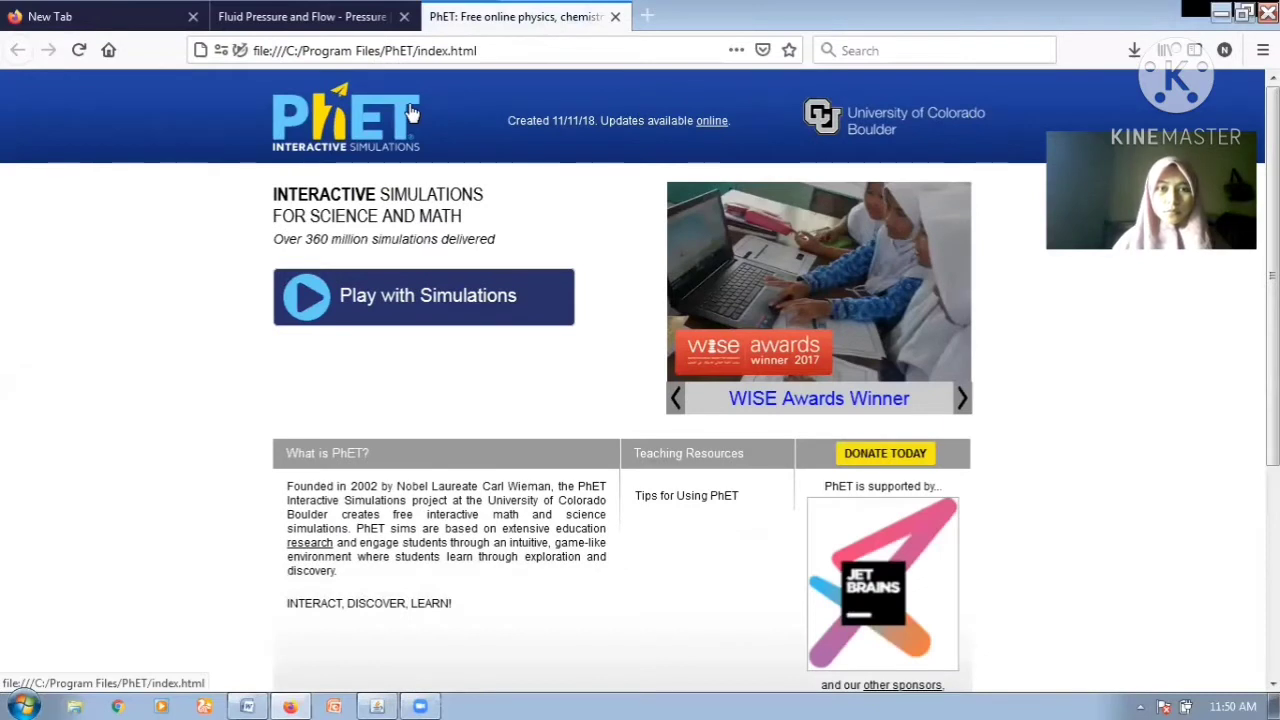
left_click(500, 310)
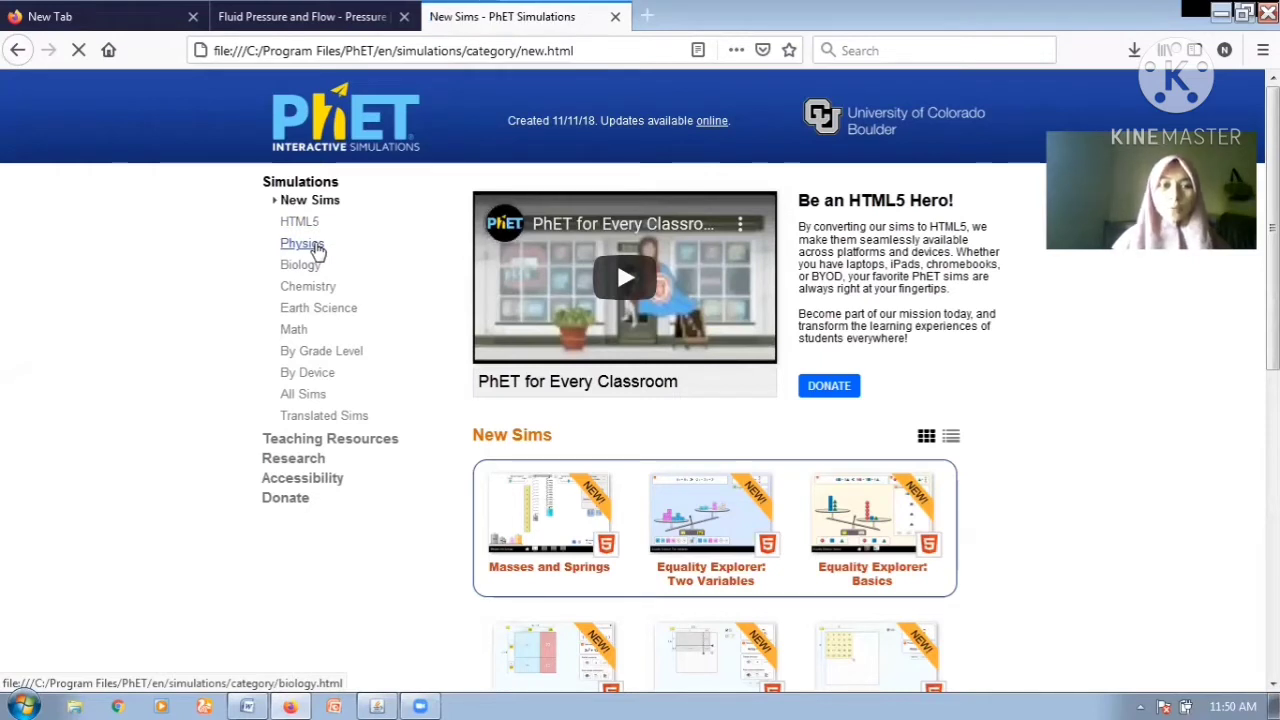
left_click(316, 250)
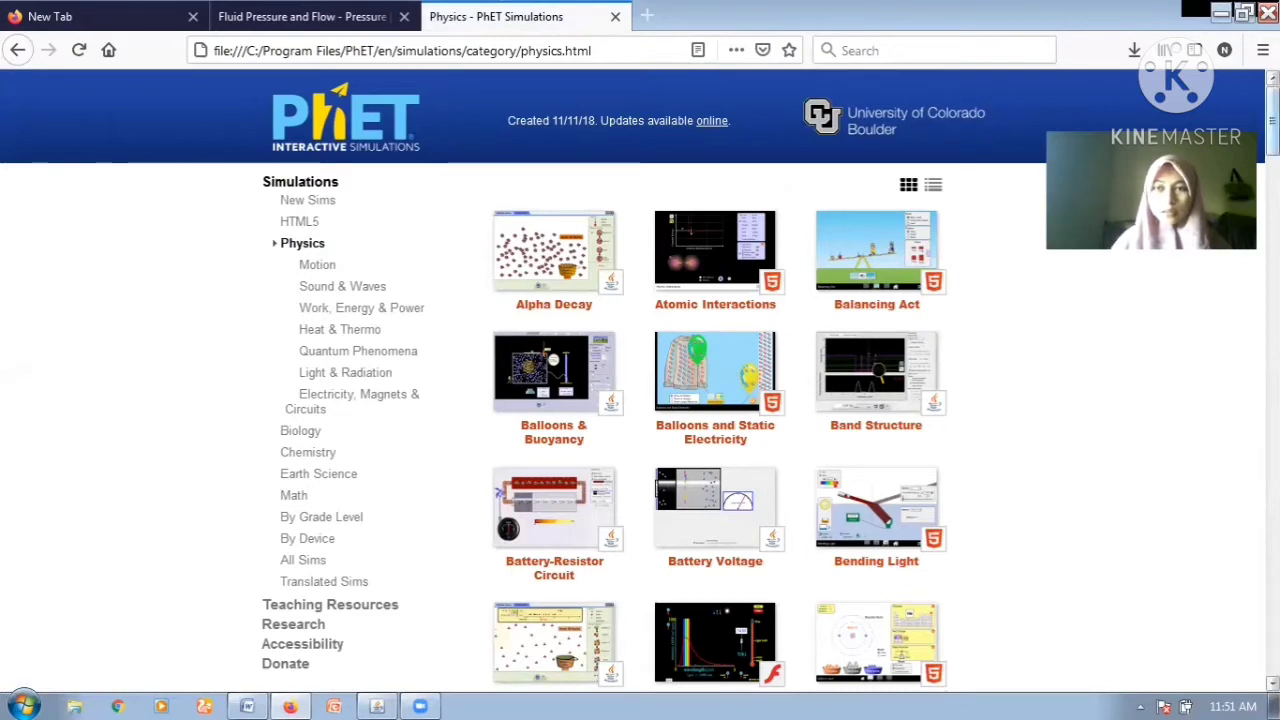
Step: Find the Fluid Pressure and Flow simulation among the physics simulations and open its page
scroll(640, 380, "down", 5)
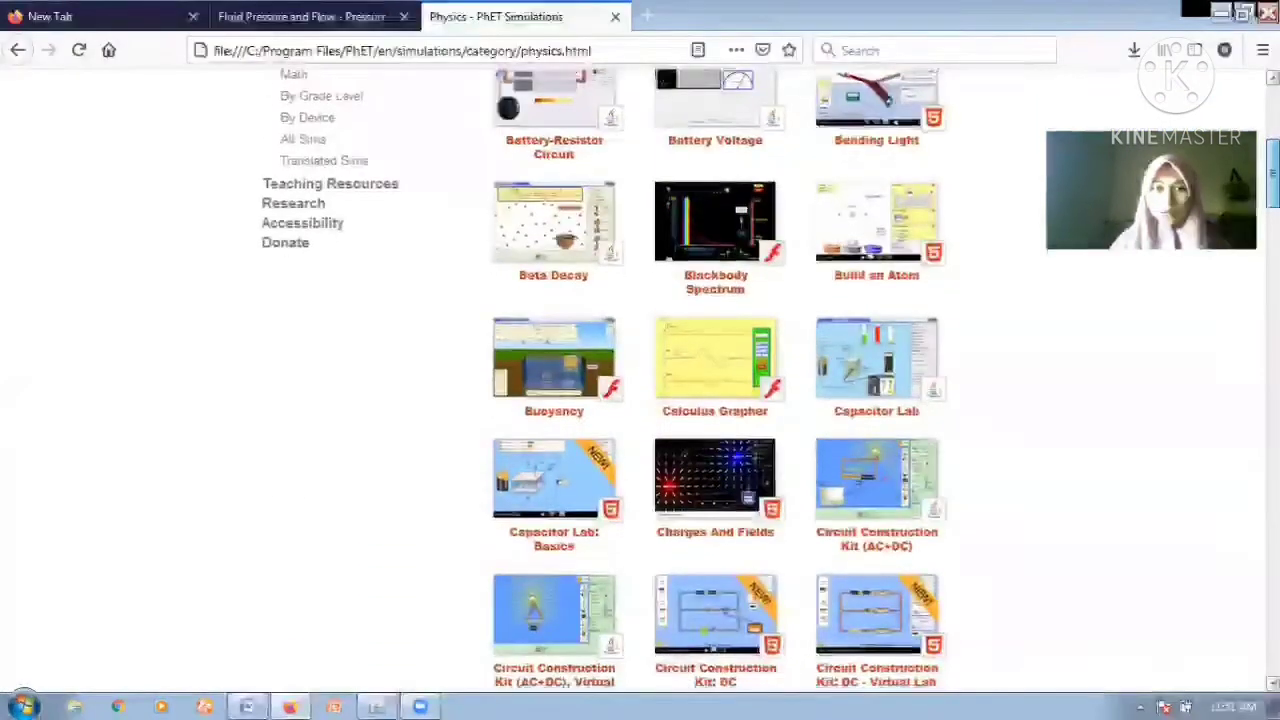
scroll(715, 380, "down", 4)
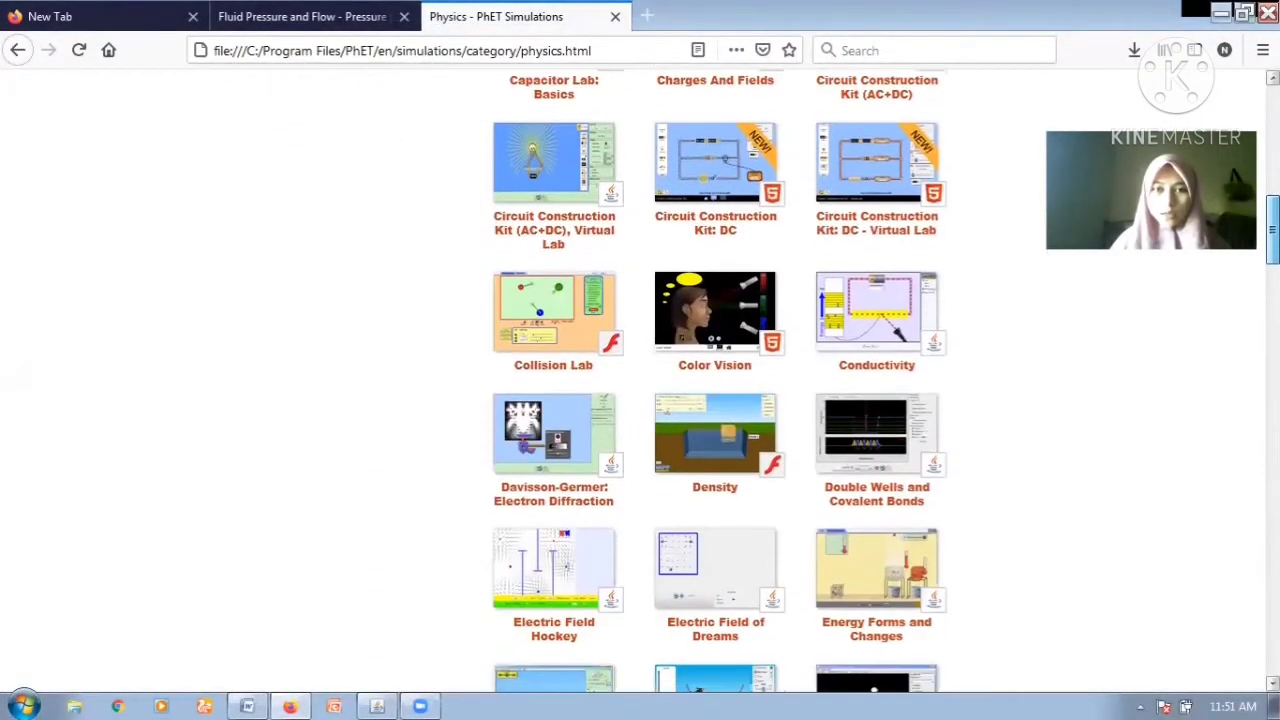
scroll(715, 380, "down", 1)
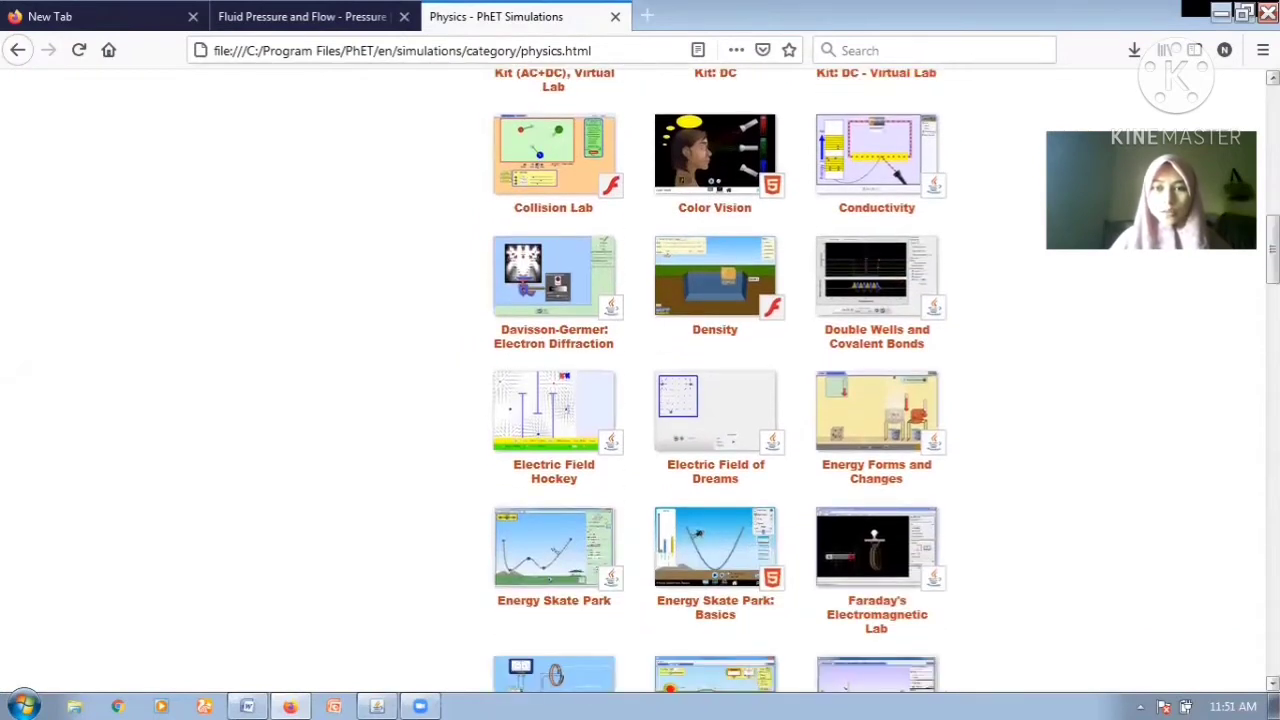
scroll(715, 380, "down", 5)
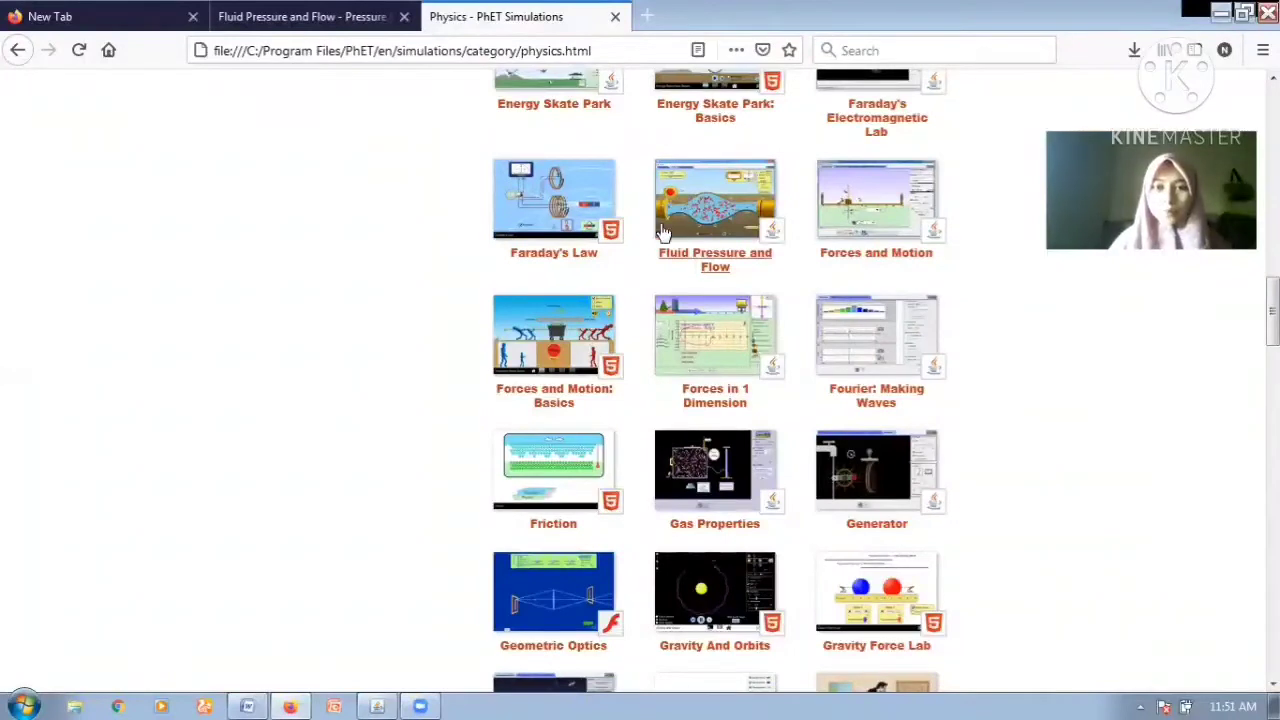
left_click(713, 250)
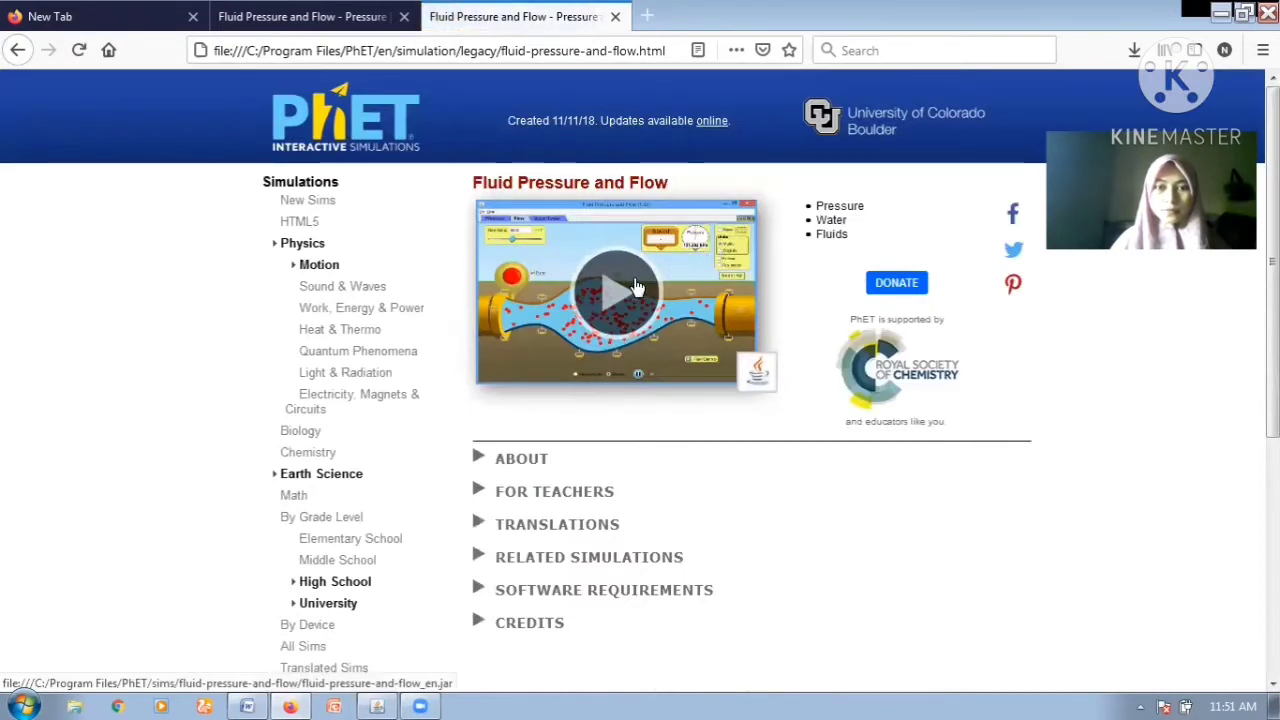
Step: Save the fluid-pressure-and-flow_en.jar file and launch the downloaded simulation in a maximized window
left_click(630, 290)
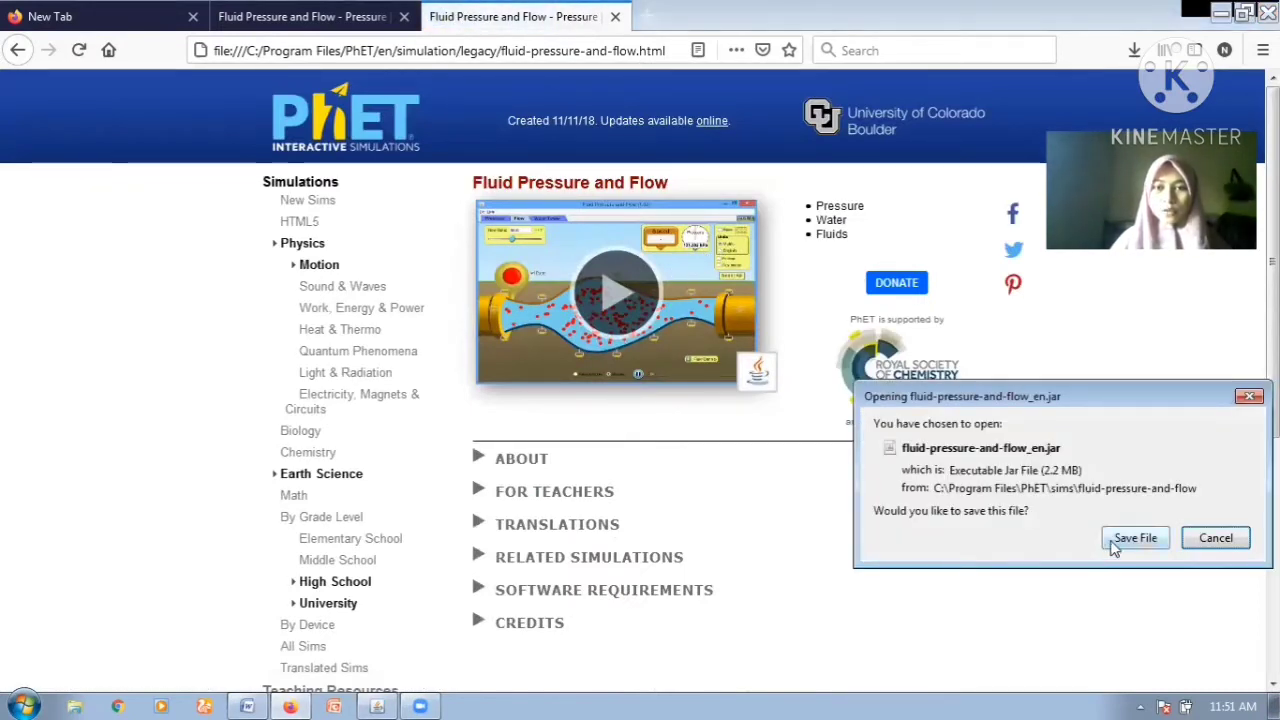
left_click(1135, 538)
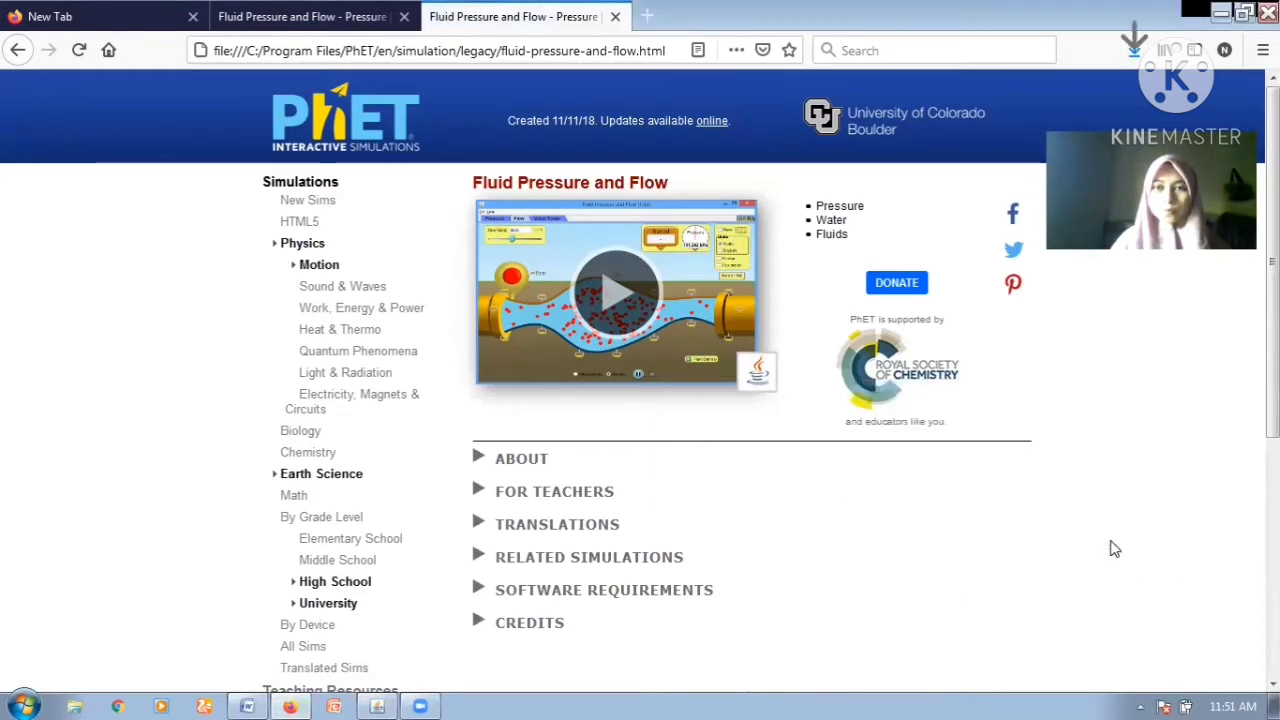
left_click_drag(1003, 240, 946, 322)
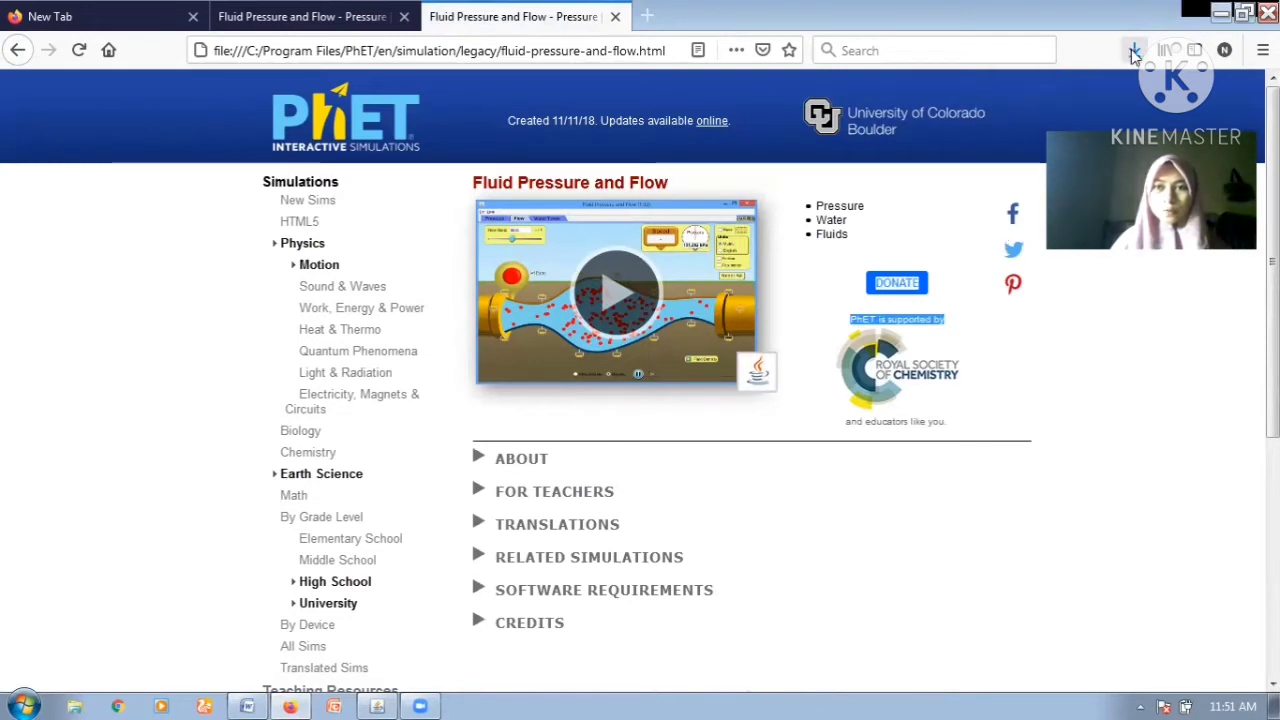
left_click(1134, 50)
left_click(964, 98)
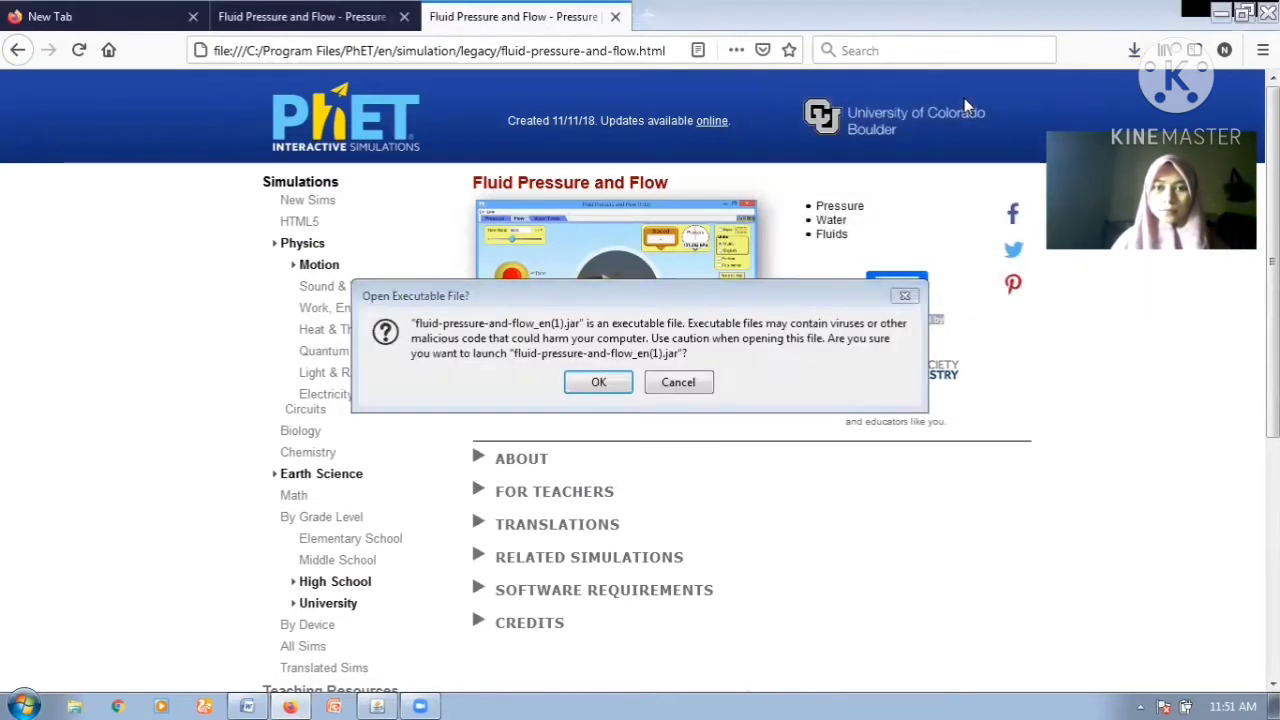
left_click(592, 390)
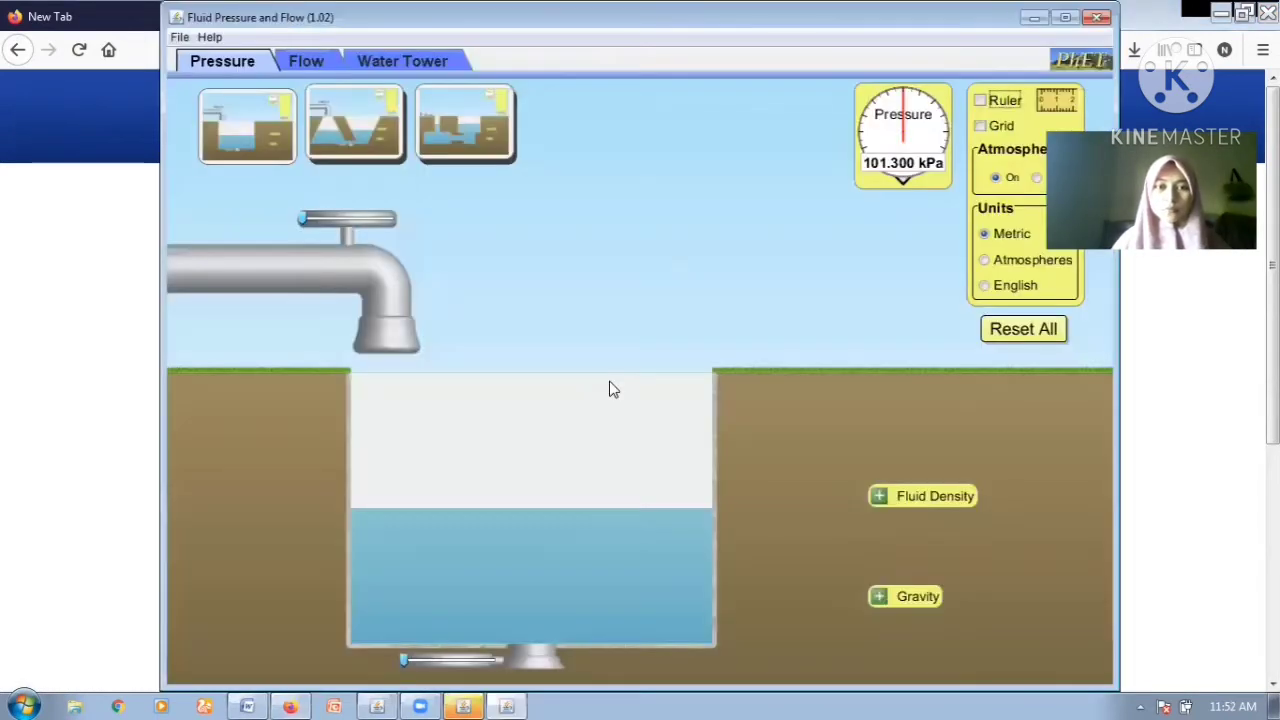
left_click(1068, 22)
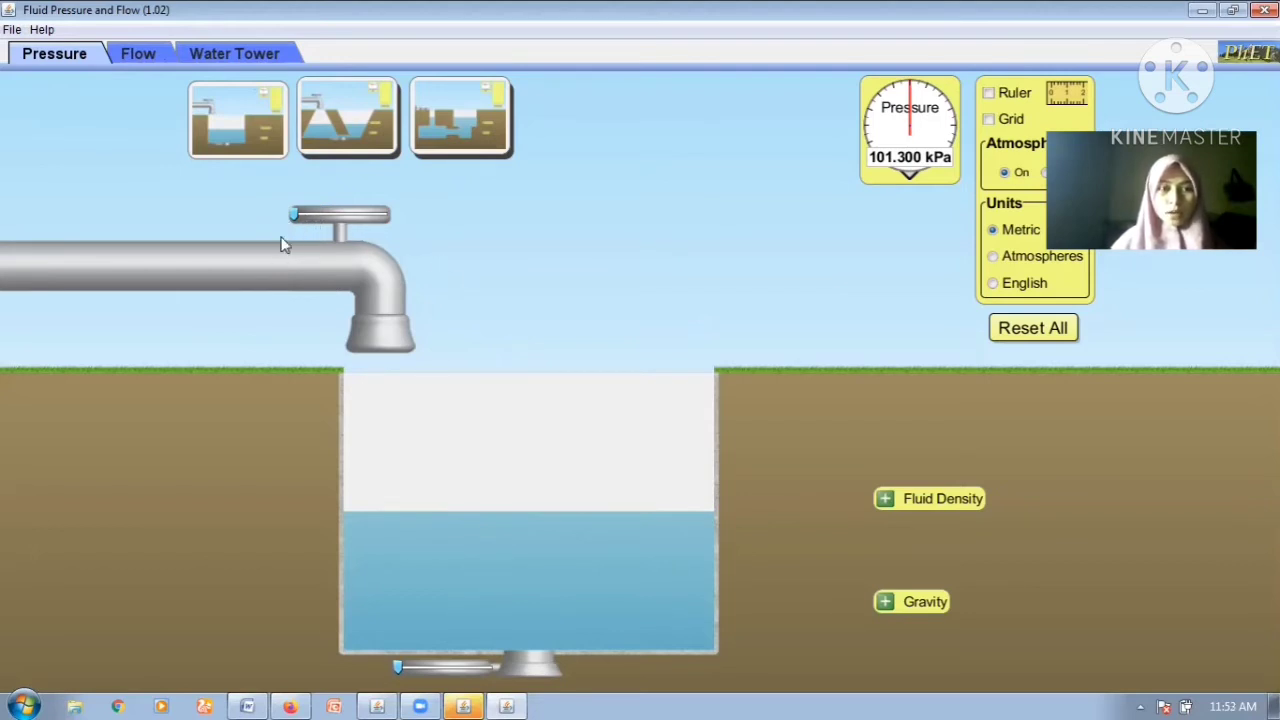
Step: Fill the pool with water up to ground level and show the ruler and the depth grid
left_click_drag(293, 218, 393, 217)
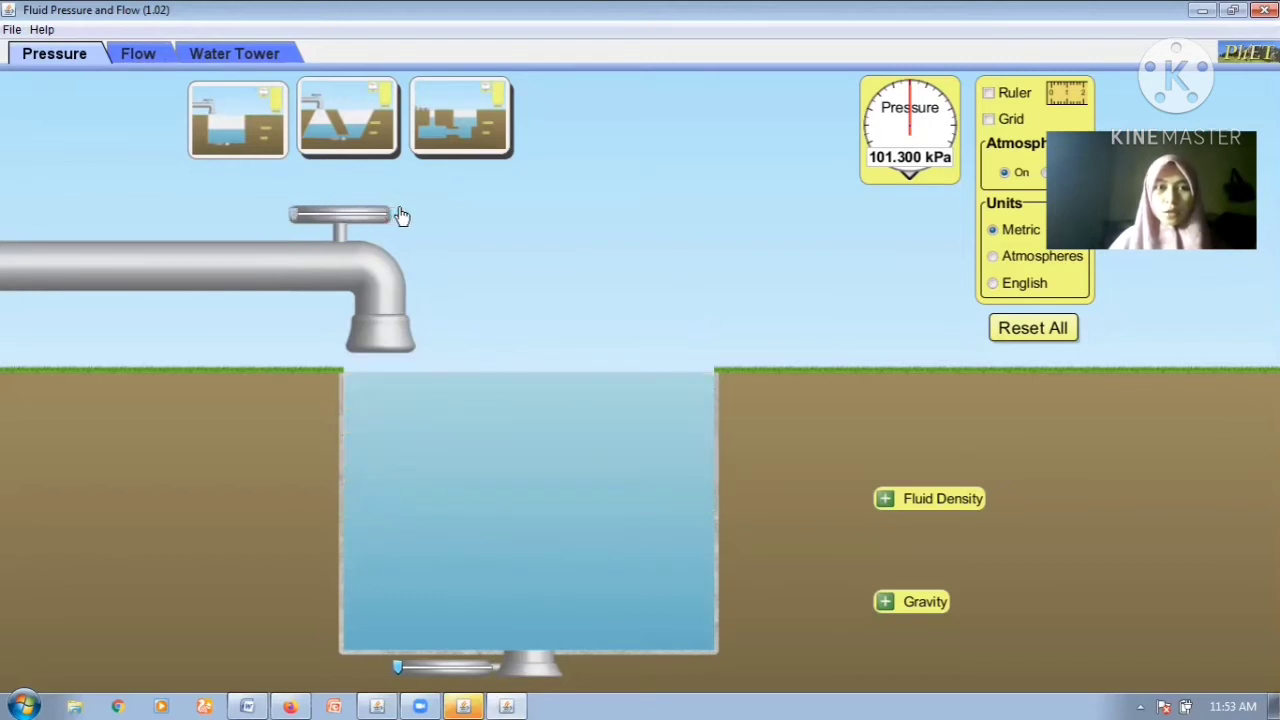
left_click(989, 94)
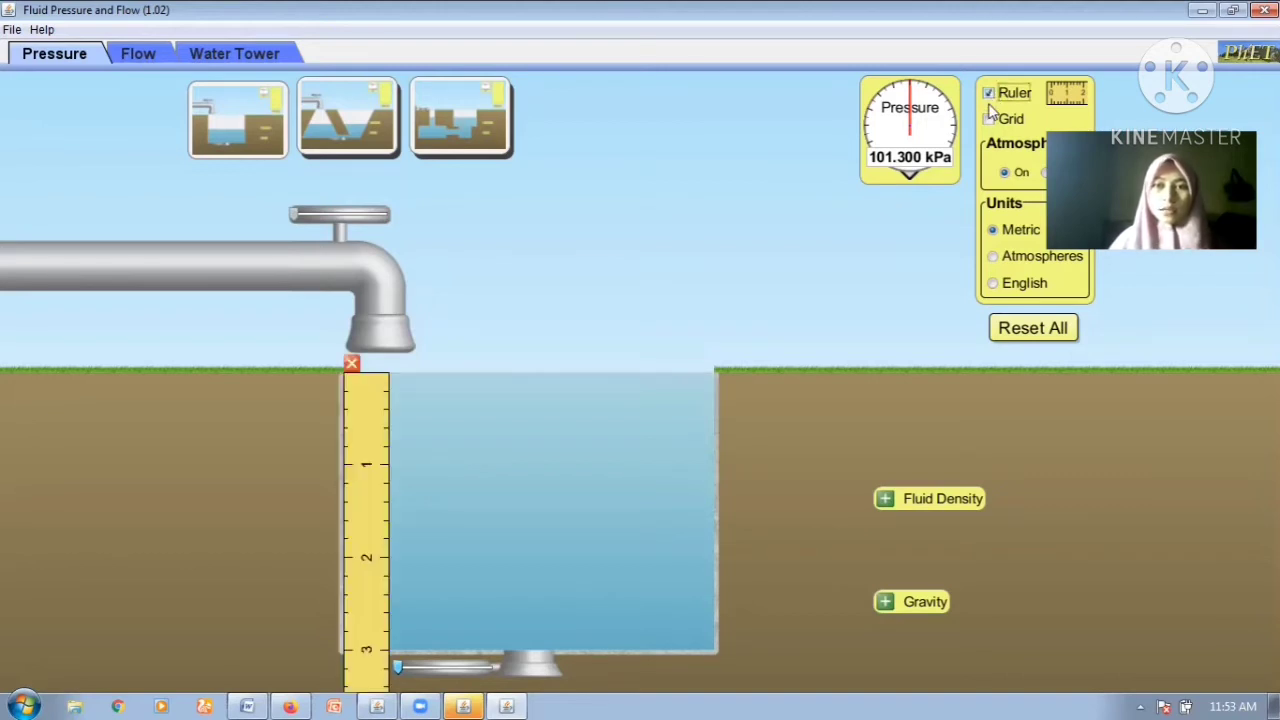
left_click(989, 119)
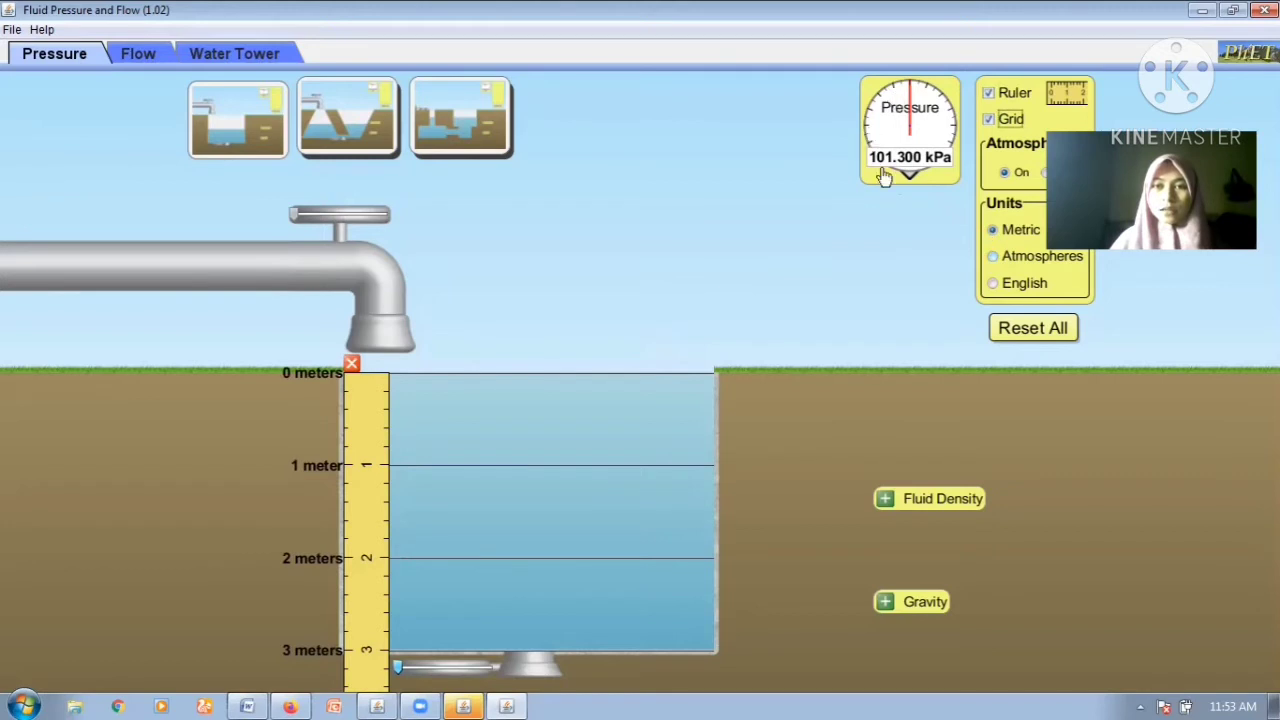
Step: Set the pressure units to Atmospheres and expand the Fluid Density and Gravity controls
left_click(990, 256)
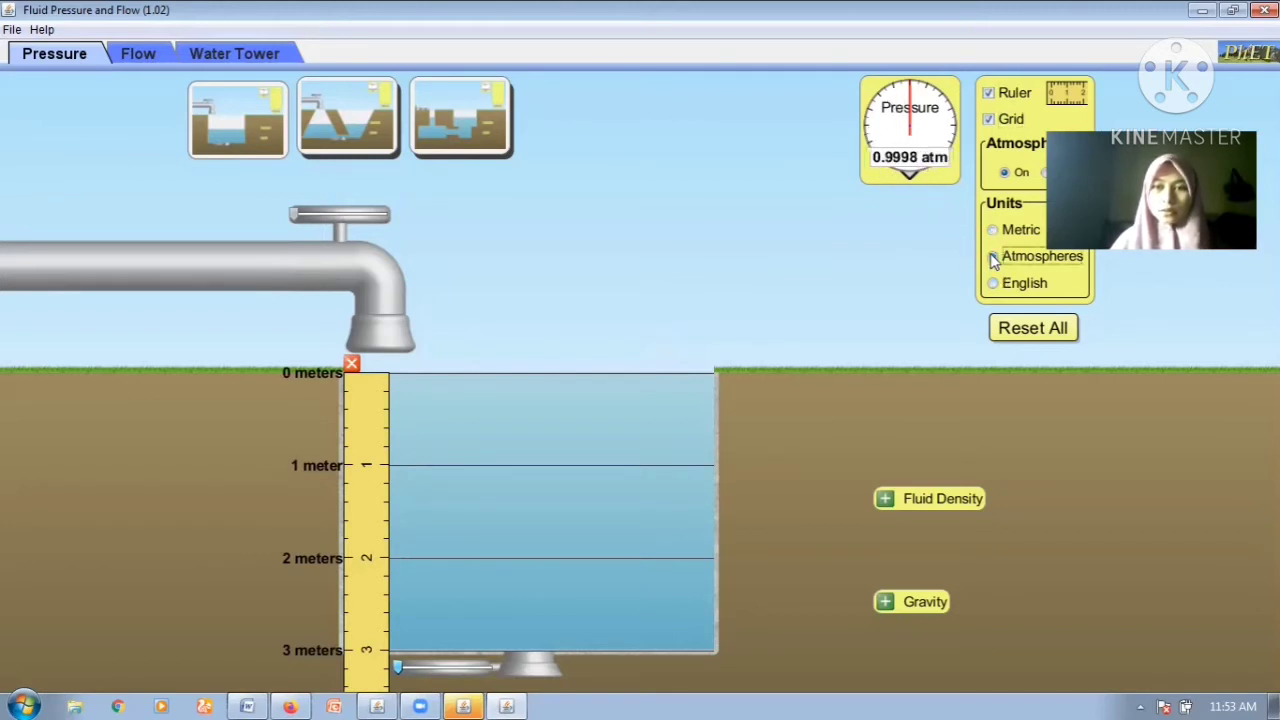
left_click(885, 499)
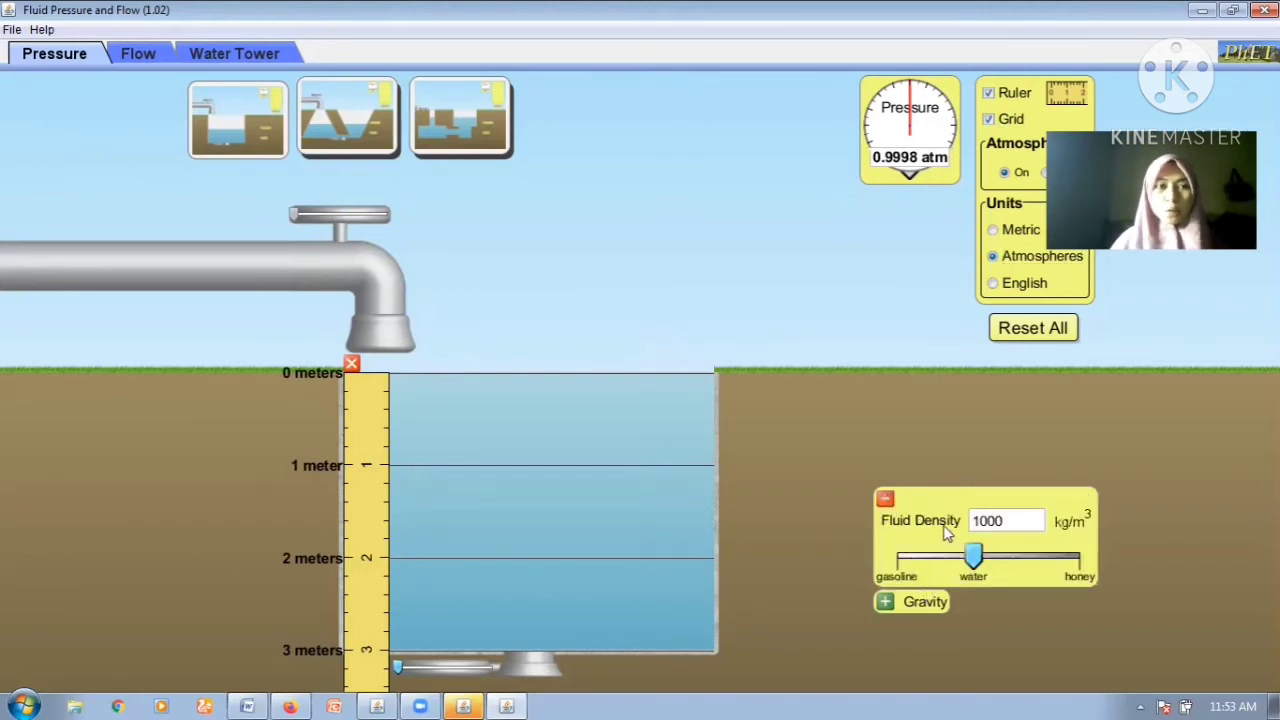
left_click(886, 602)
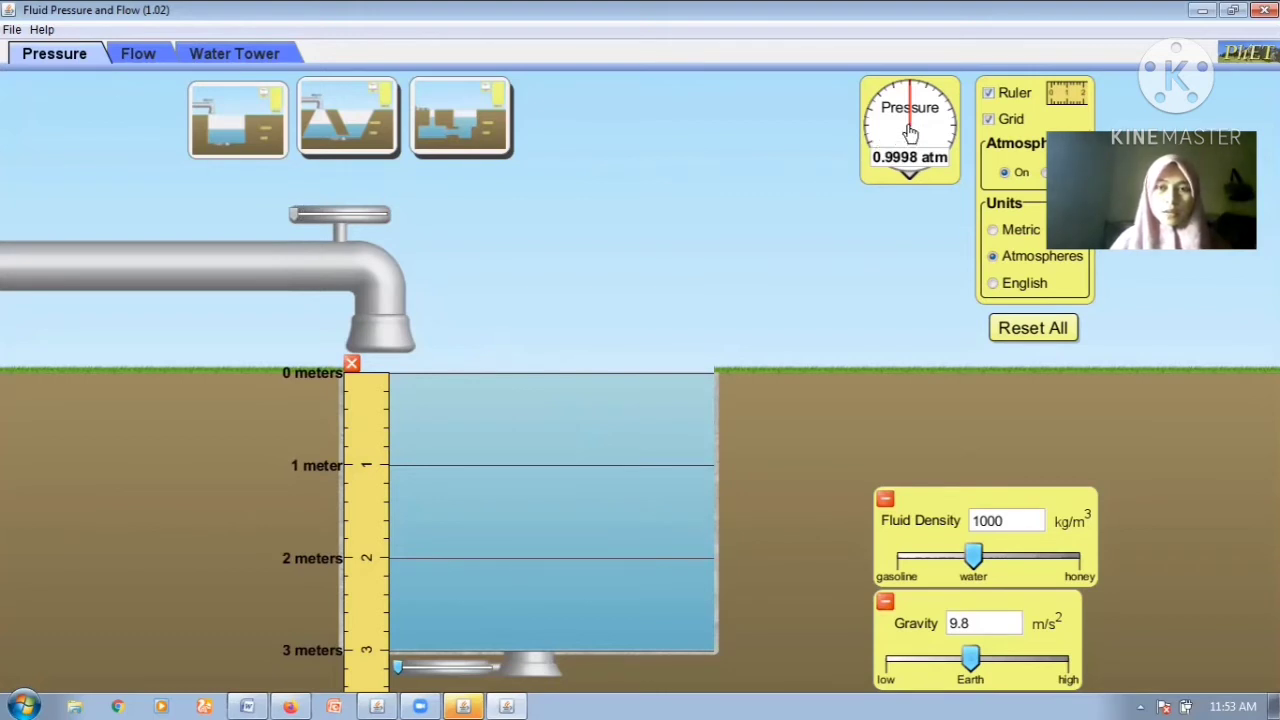
Step: Measure the water pressure with the gauge at the surface and at depths of 1, 2 and 3 meters
left_click_drag(910, 130, 528, 327)
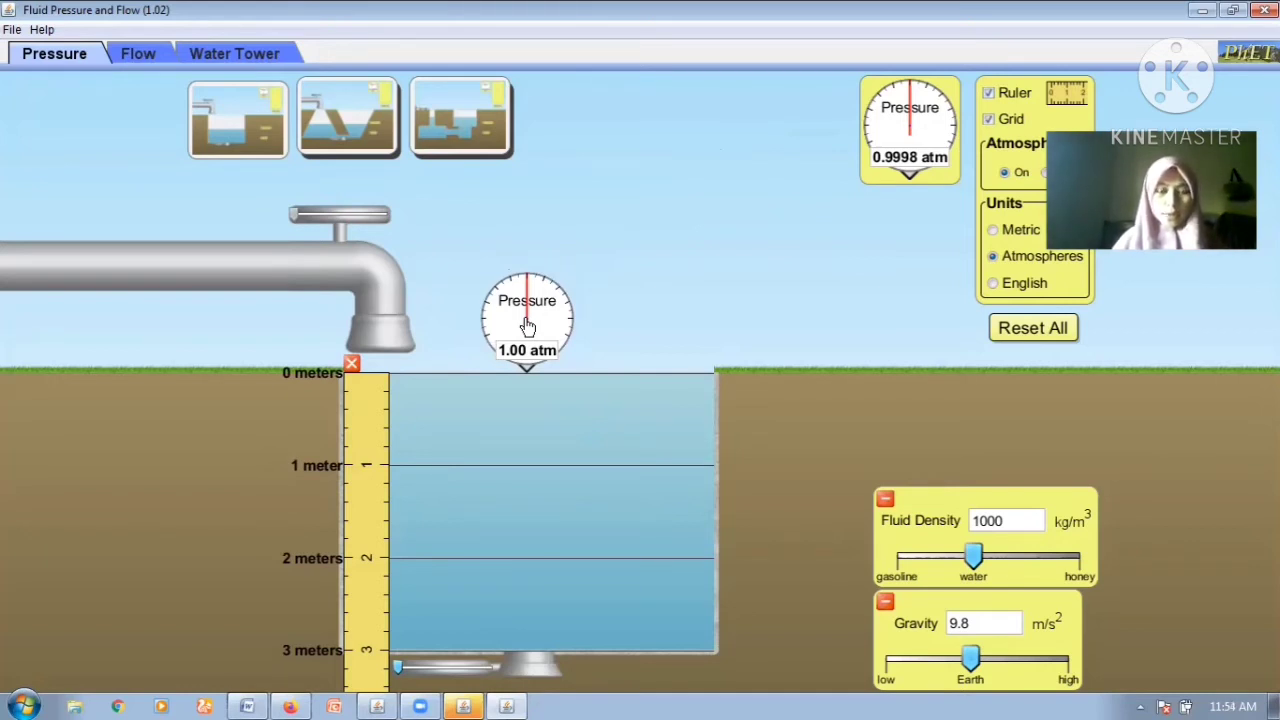
left_click_drag(528, 326, 526, 418)
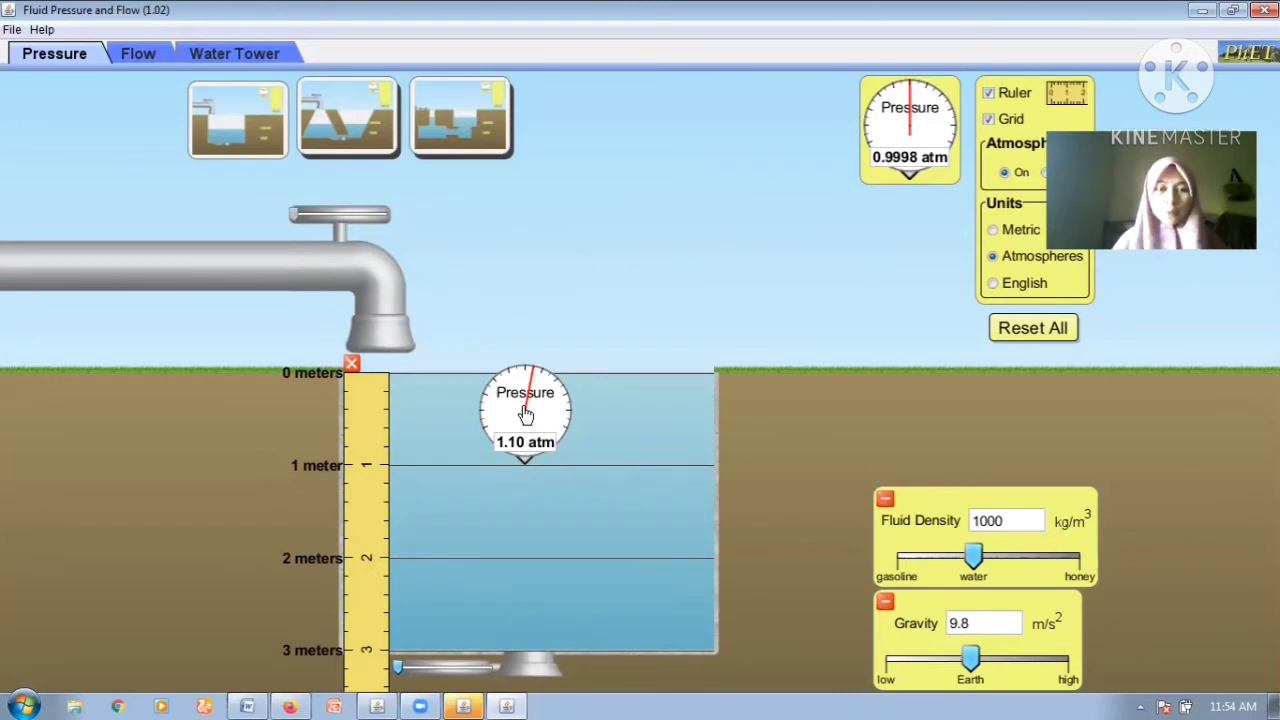
left_click_drag(526, 415, 530, 508)
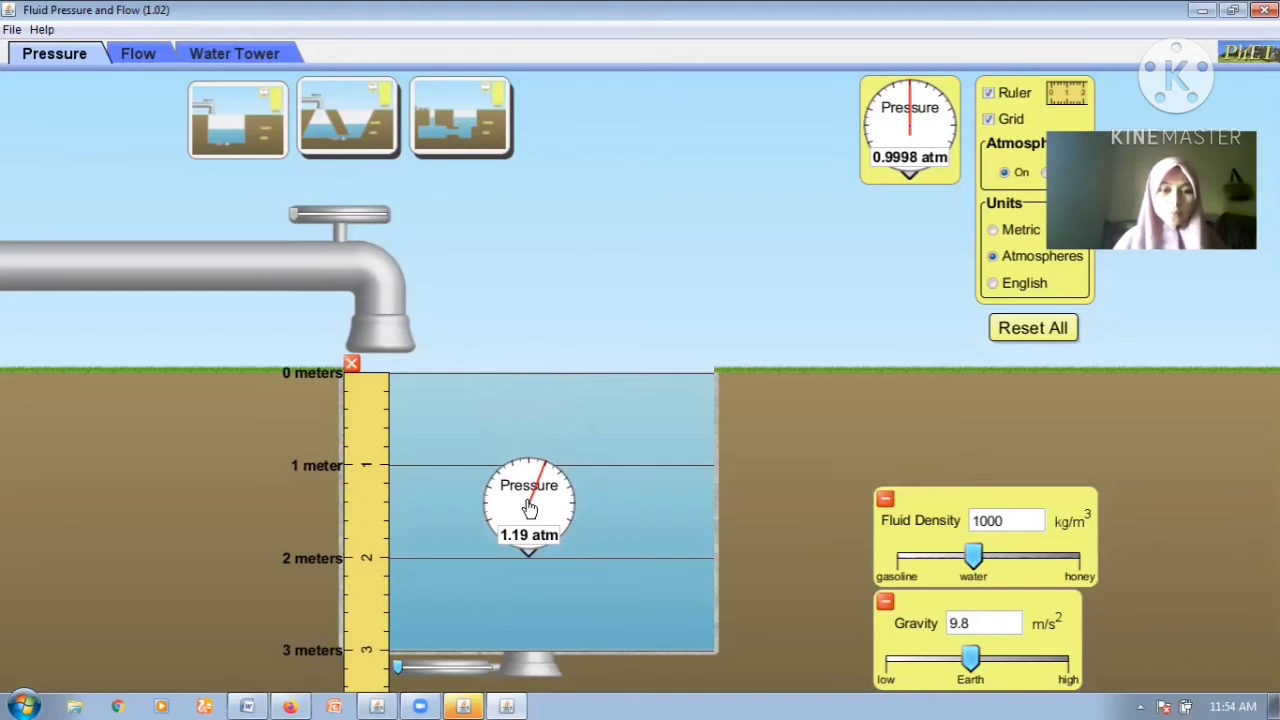
left_click_drag(530, 509, 526, 595)
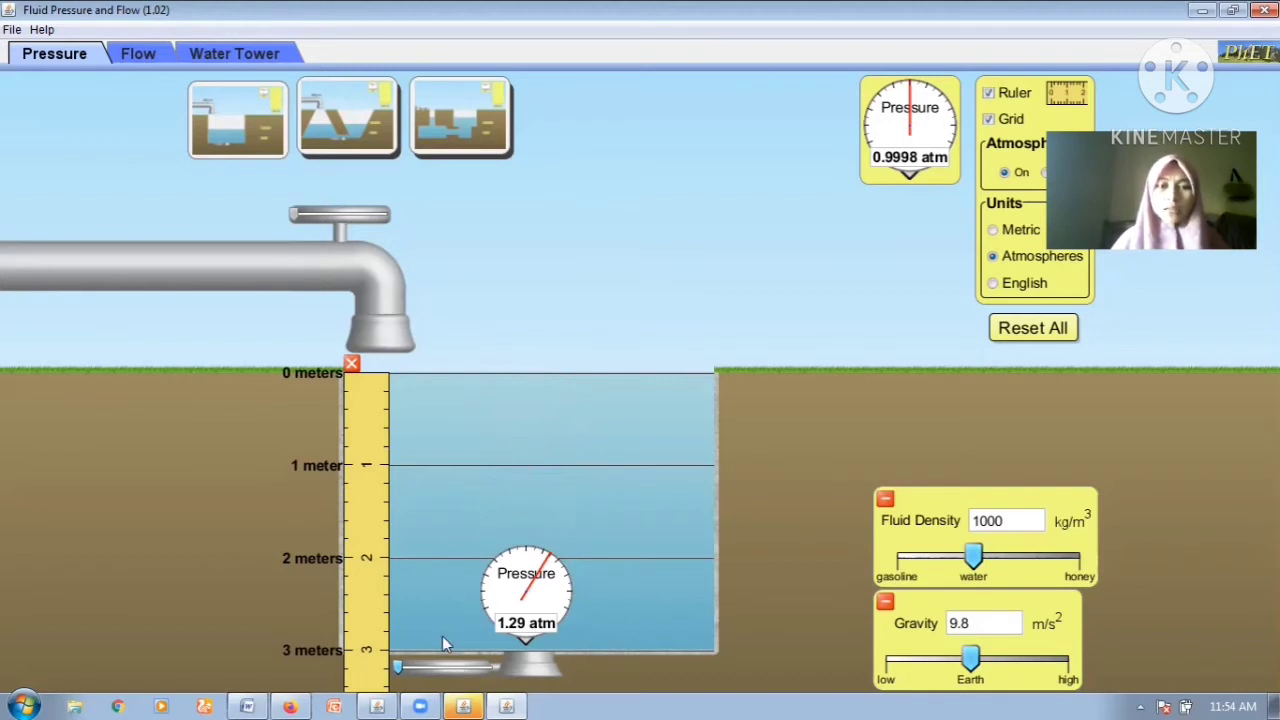
Step: Empty the pool and refill it to the brim, with the pressure gauge moved just above the water surface
left_click_drag(399, 667, 518, 674)
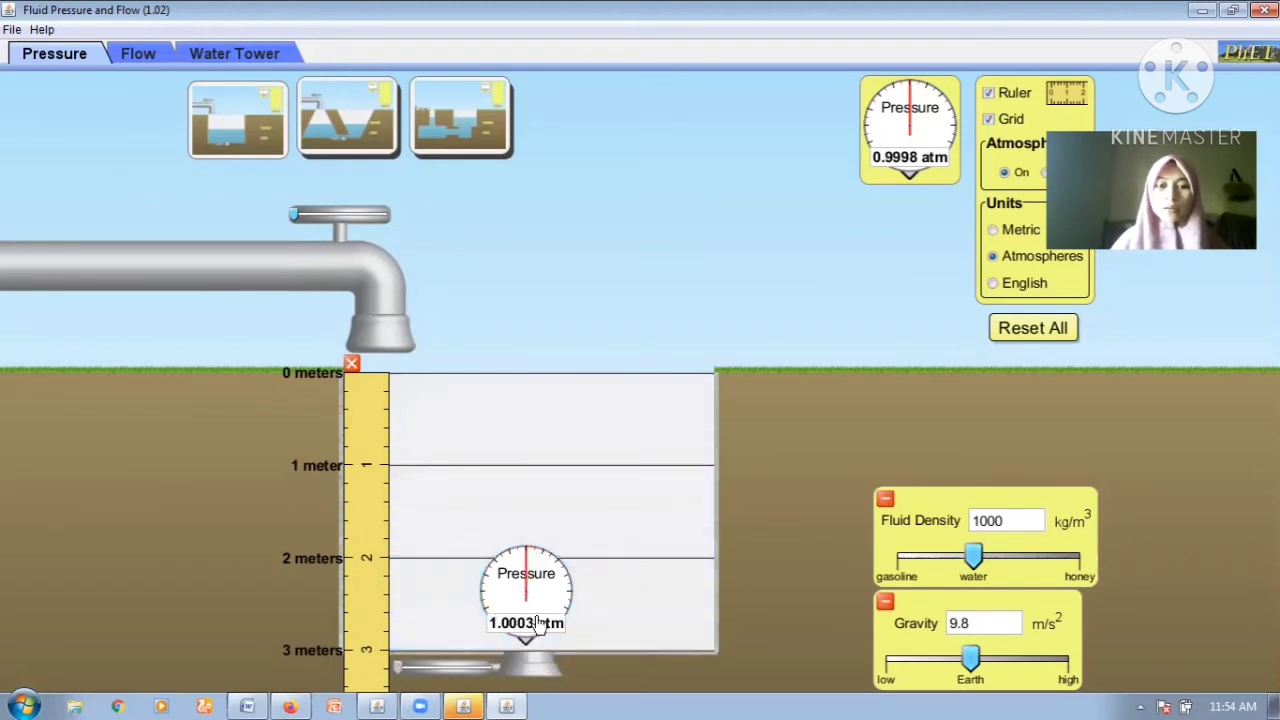
left_click_drag(537, 606, 545, 322)
left_click_drag(293, 224, 410, 225)
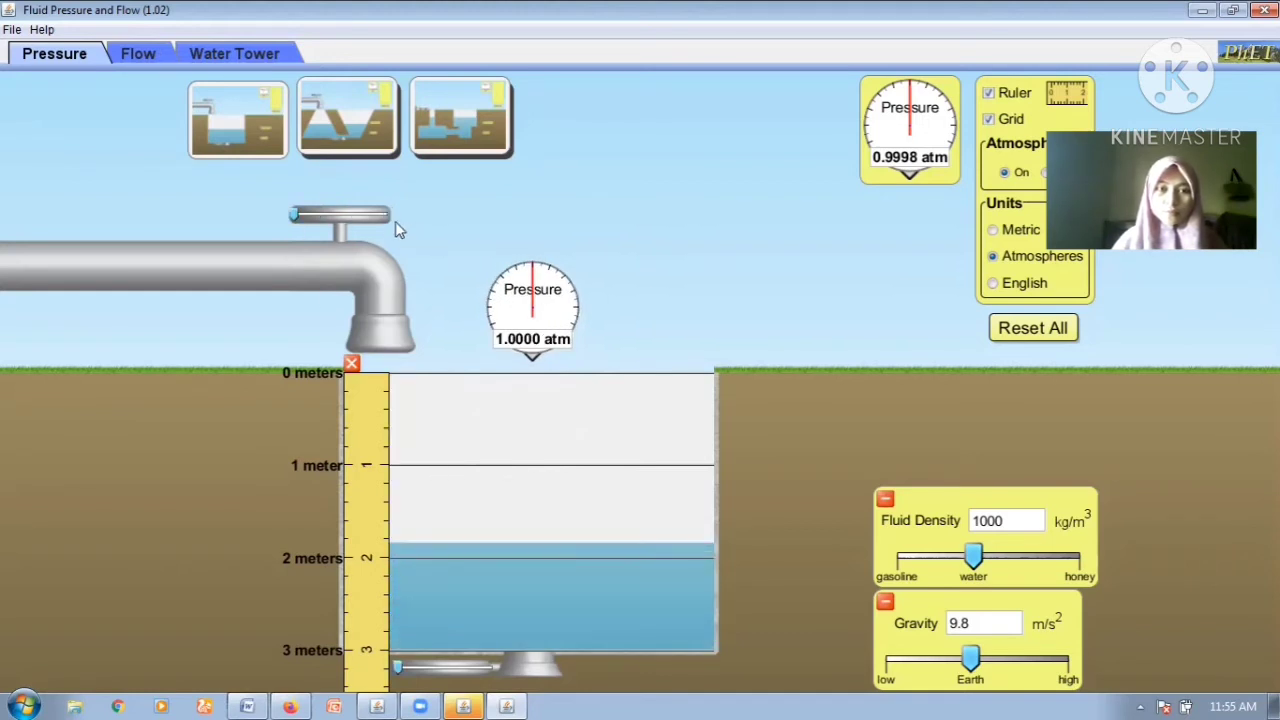
left_click_drag(294, 216, 393, 223)
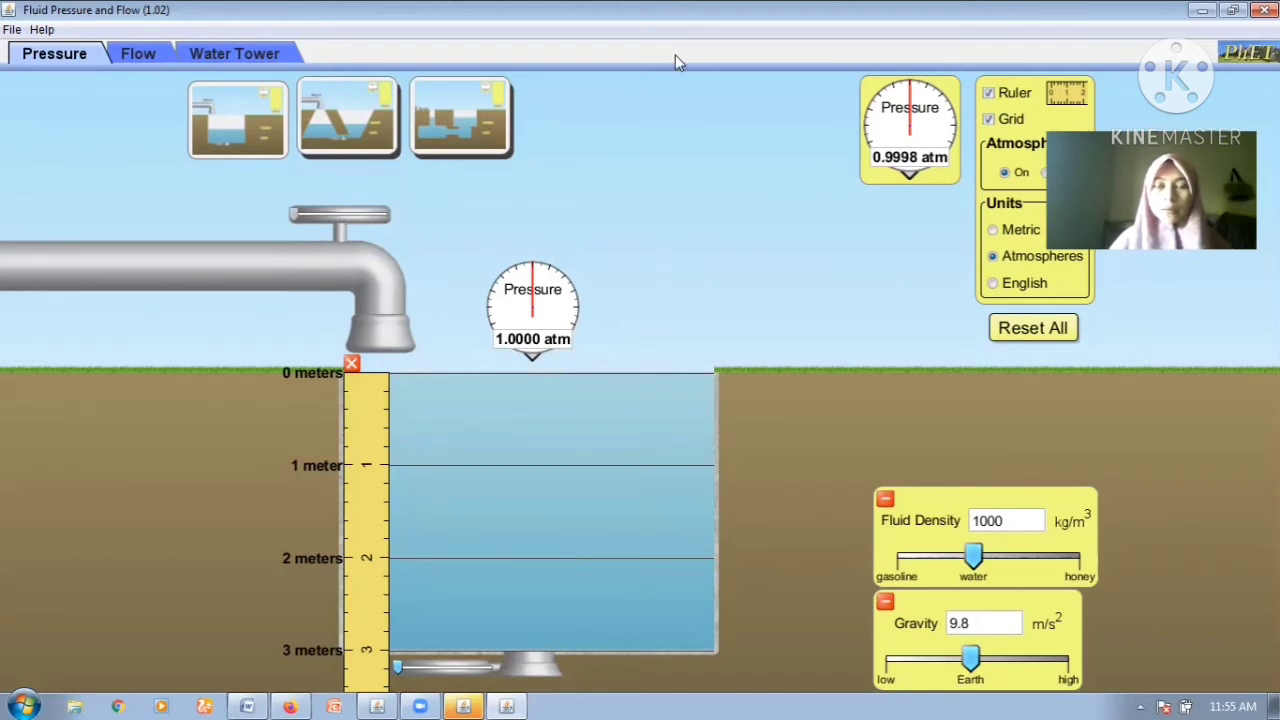
Step: Switch to the Microsoft Word document and examine the TEKANAN FLUIDA table of water pressure by depth
key("alt+Tab")
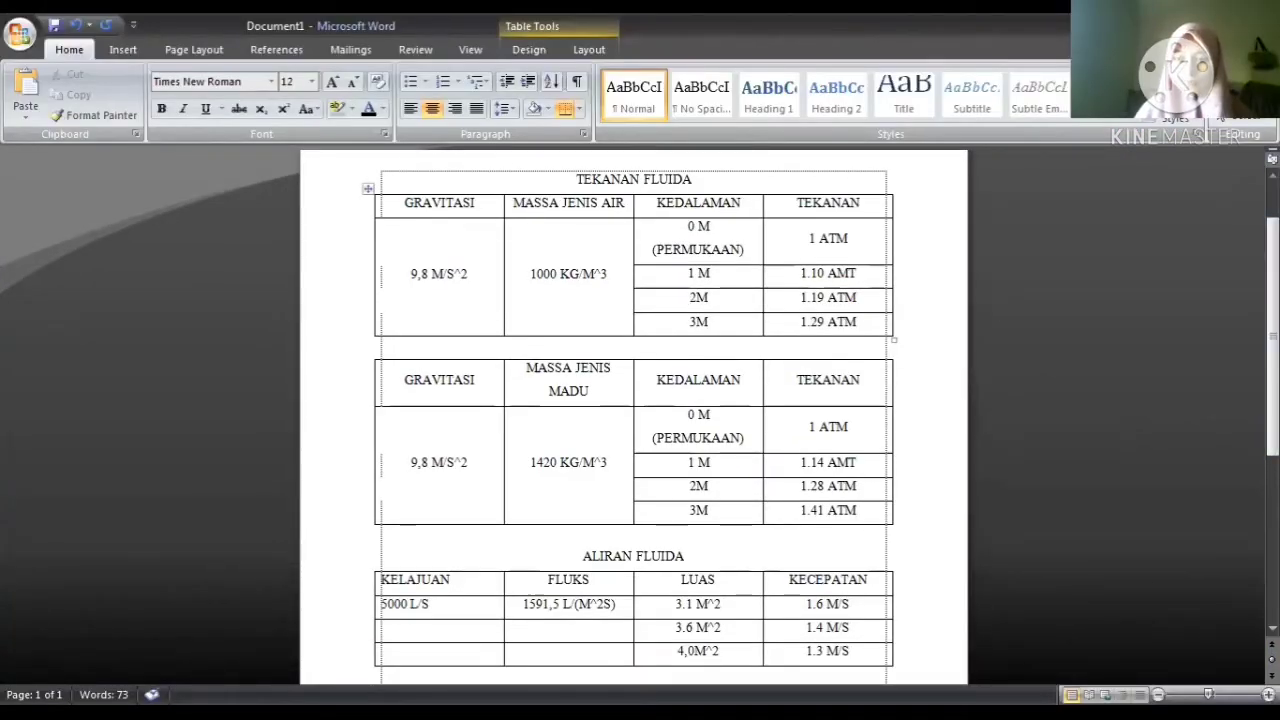
scroll(690, 297, "up", 1)
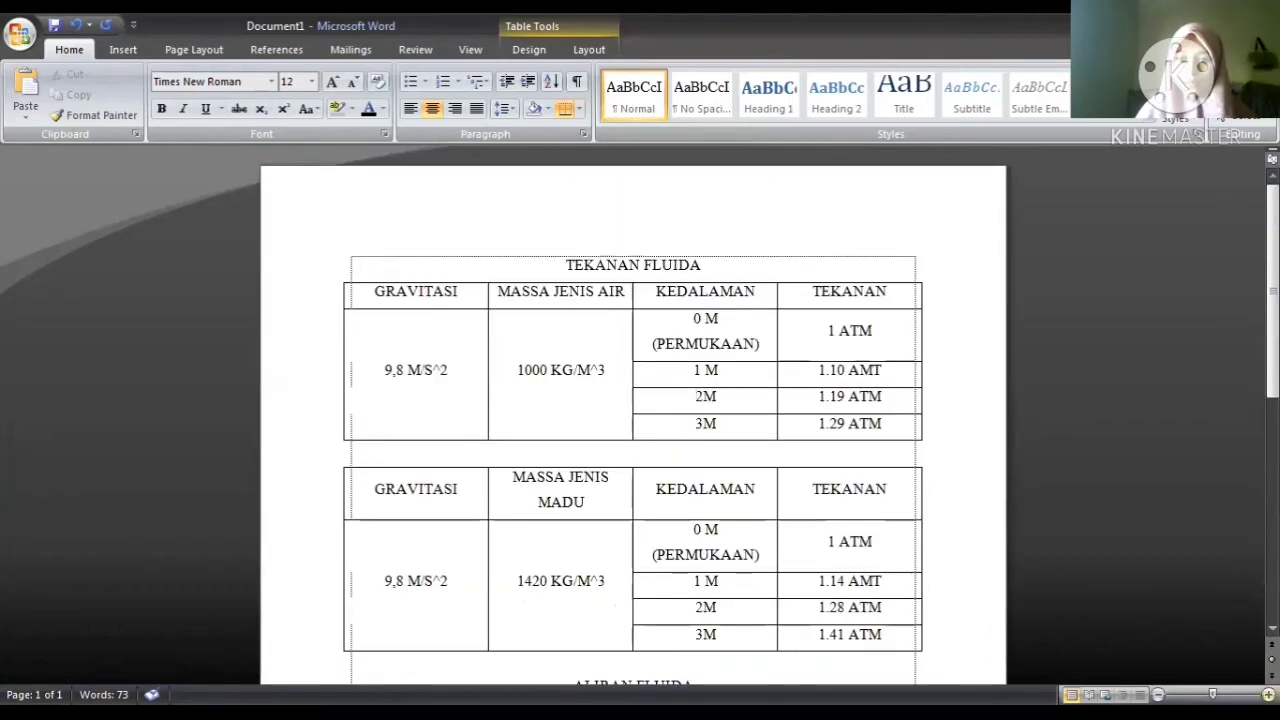
scroll(633, 420, "up", 3)
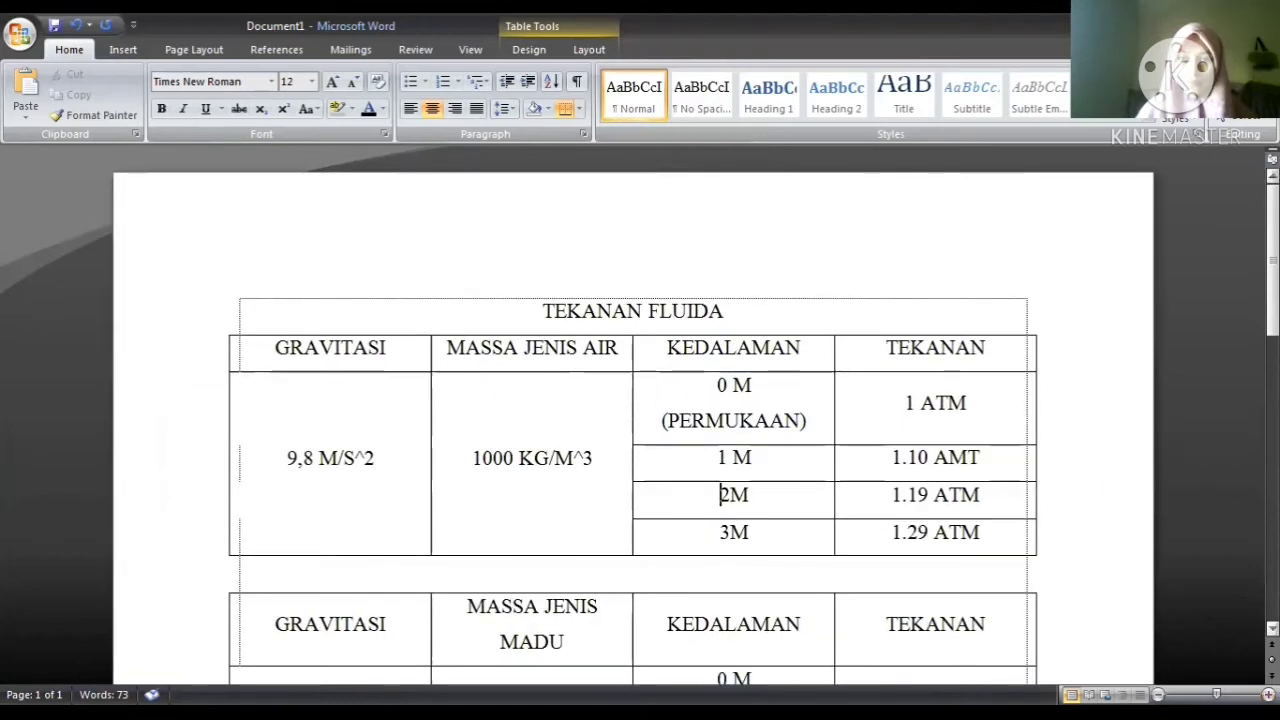
scroll(633, 420, "down", 1)
scroll(633, 420, "up", 1)
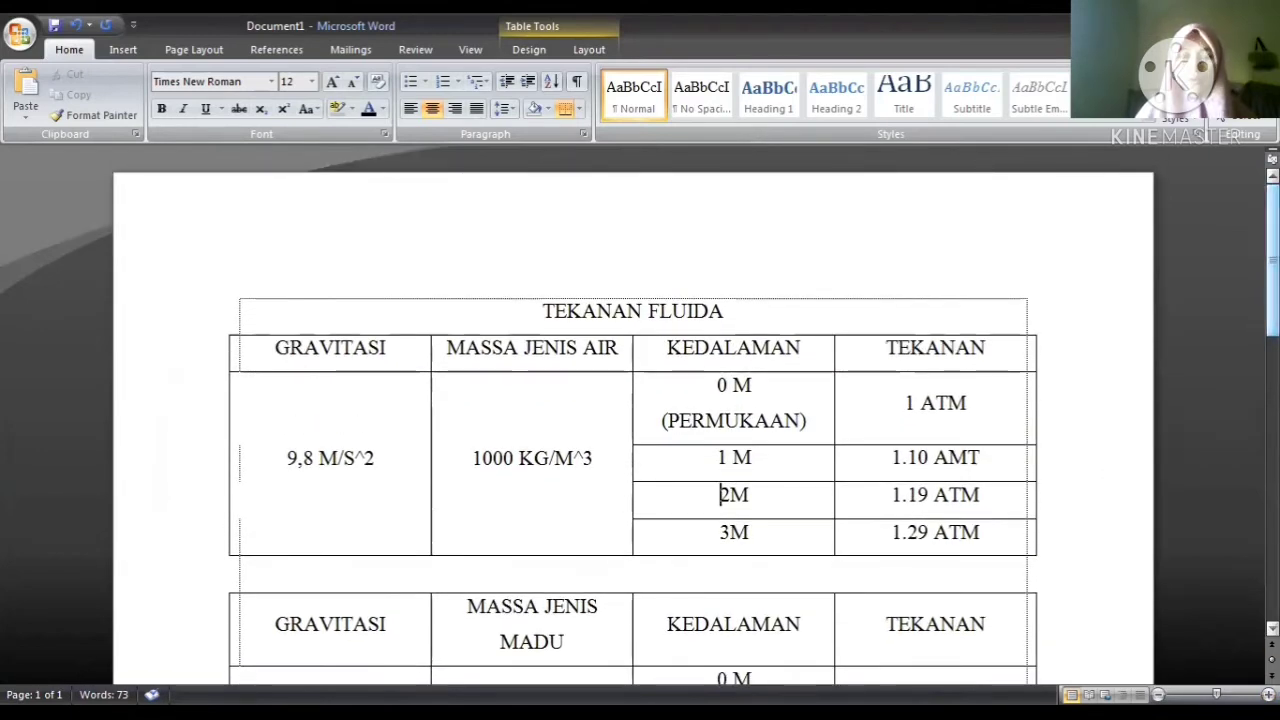